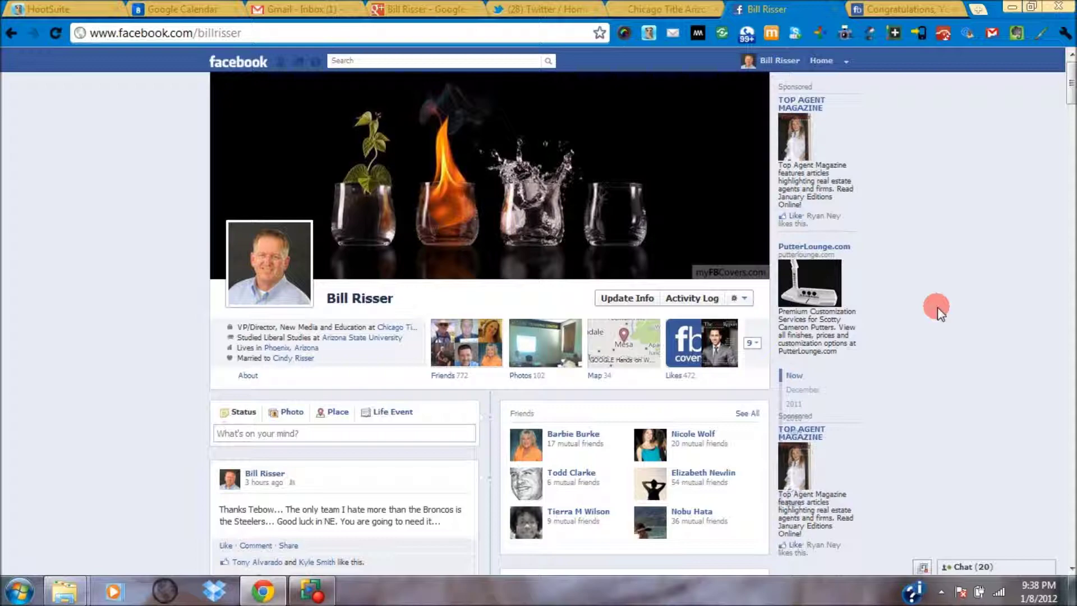
{"action": "scroll", "coordinate": [938, 310], "scroll_direction": "down", "scroll_amount": 3}
{"action": "scroll", "coordinate": [937, 311], "scroll_direction": "down", "scroll_amount": 3}
{"action": "scroll", "coordinate": [937, 315], "scroll_direction": "down", "scroll_amount": 3}
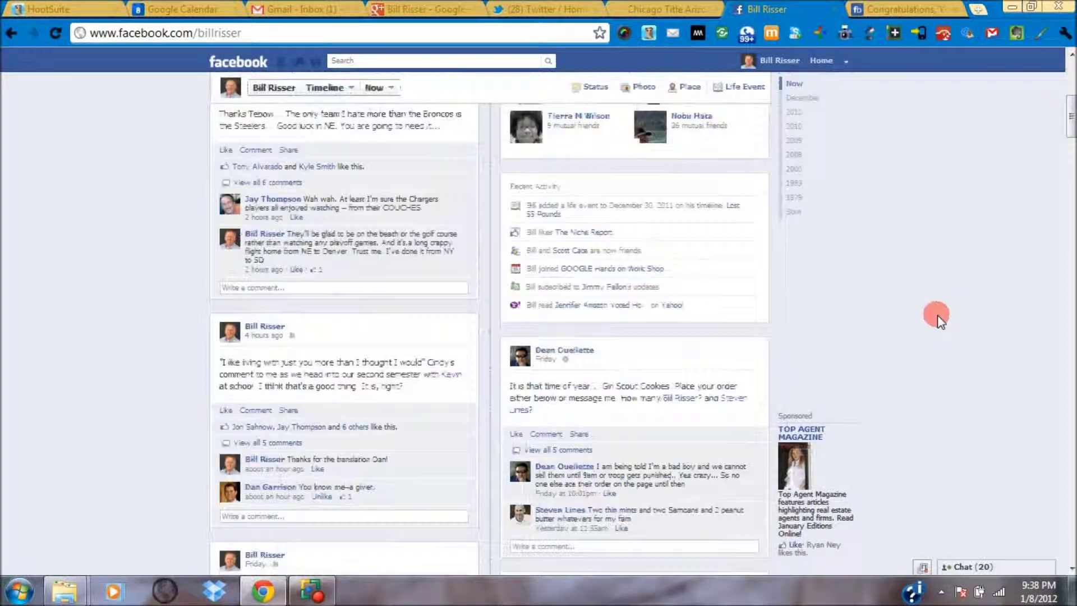
{"action": "scroll", "coordinate": [938, 315], "scroll_direction": "down", "scroll_amount": 3}
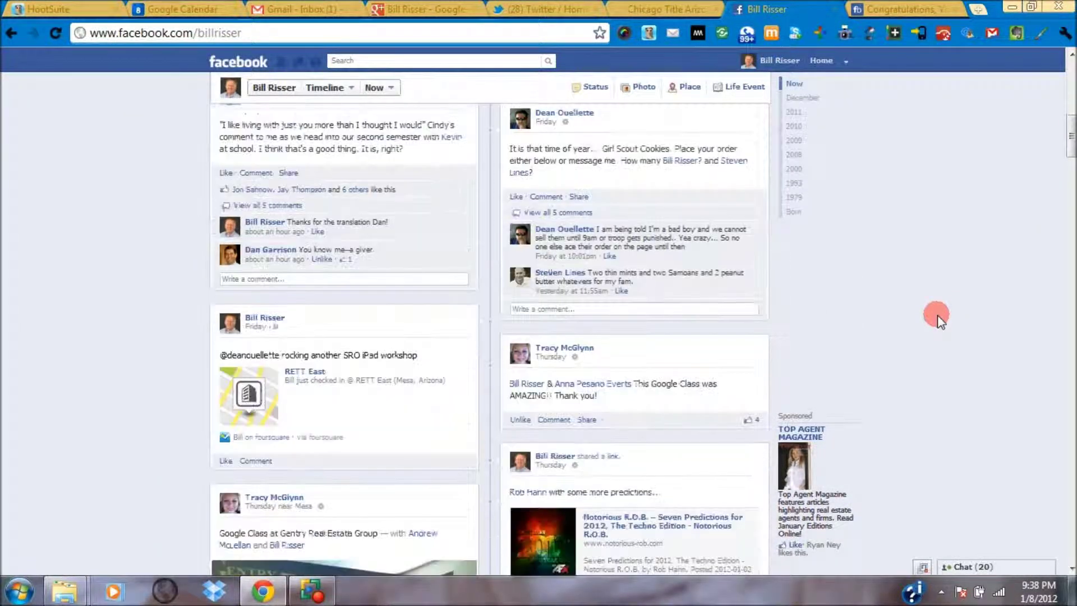
{"action": "scroll", "coordinate": [937, 315], "scroll_direction": "down", "scroll_amount": 3}
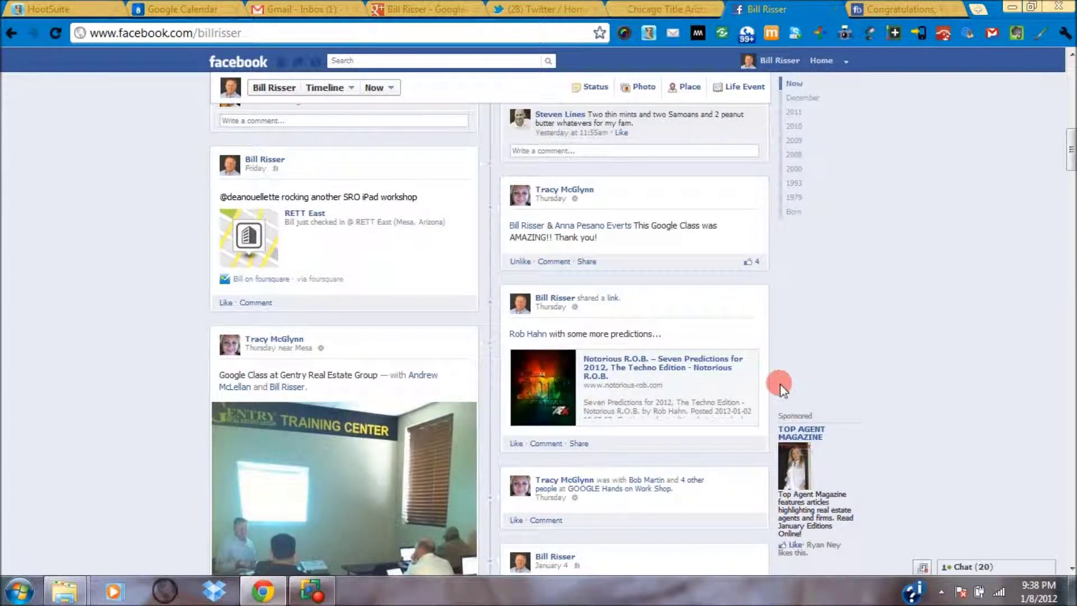
{"action": "scroll", "coordinate": [780, 382], "scroll_direction": "down", "scroll_amount": 3}
{"action": "scroll", "coordinate": [908, 310], "scroll_direction": "down", "scroll_amount": 2}
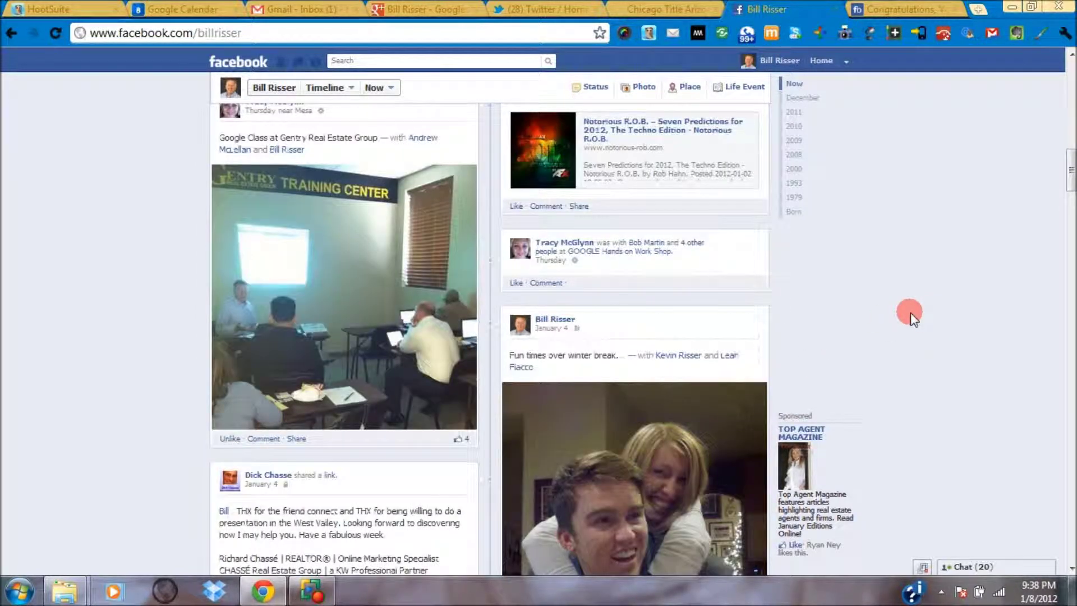
{"action": "scroll", "coordinate": [911, 311], "scroll_direction": "down", "scroll_amount": 3}
{"action": "scroll", "coordinate": [884, 337], "scroll_direction": "down", "scroll_amount": 3}
{"action": "scroll", "coordinate": [847, 360], "scroll_direction": "down", "scroll_amount": 3}
{"action": "scroll", "coordinate": [861, 362], "scroll_direction": "down", "scroll_amount": 3}
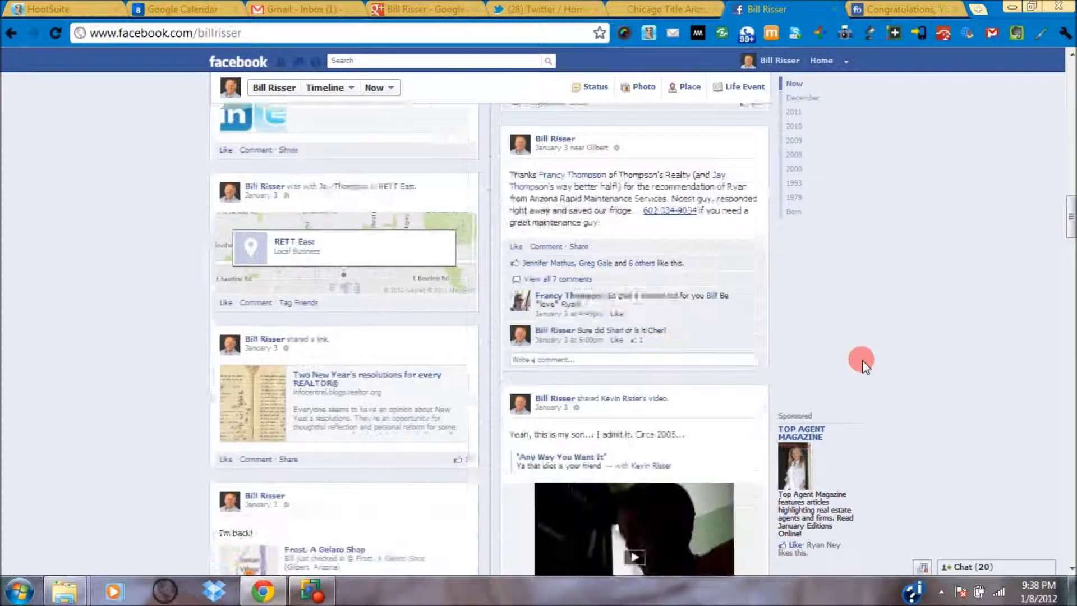
{"action": "scroll", "coordinate": [861, 362], "scroll_direction": "down", "scroll_amount": 3}
{"action": "scroll", "coordinate": [861, 361], "scroll_direction": "down", "scroll_amount": 3}
{"action": "scroll", "coordinate": [861, 362], "scroll_direction": "down", "scroll_amount": 2}
{"action": "scroll", "coordinate": [861, 361], "scroll_direction": "down", "scroll_amount": 3}
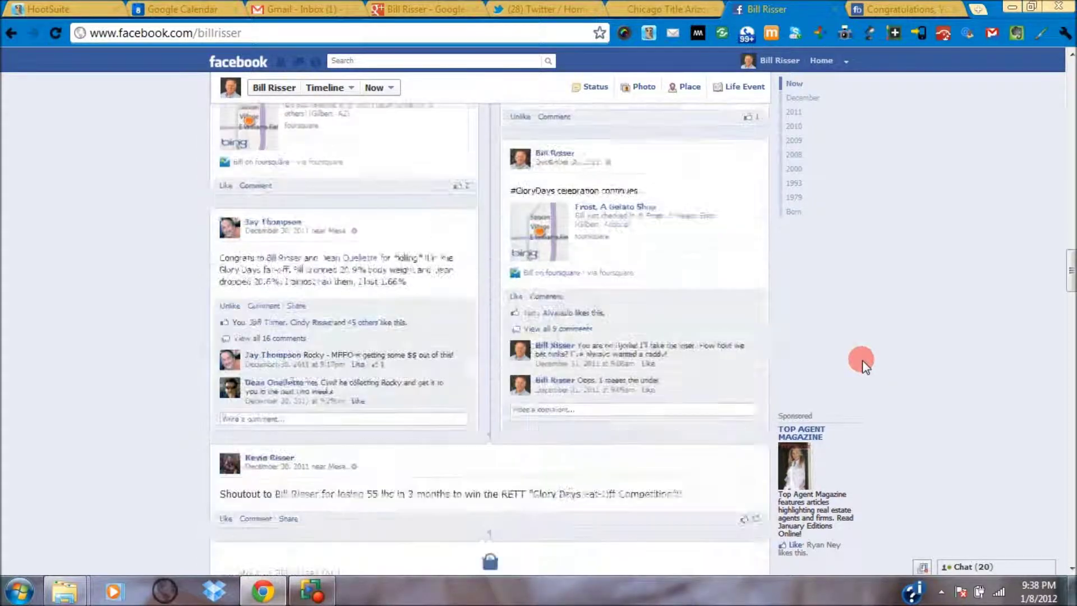
{"action": "scroll", "coordinate": [861, 362], "scroll_direction": "down", "scroll_amount": 3}
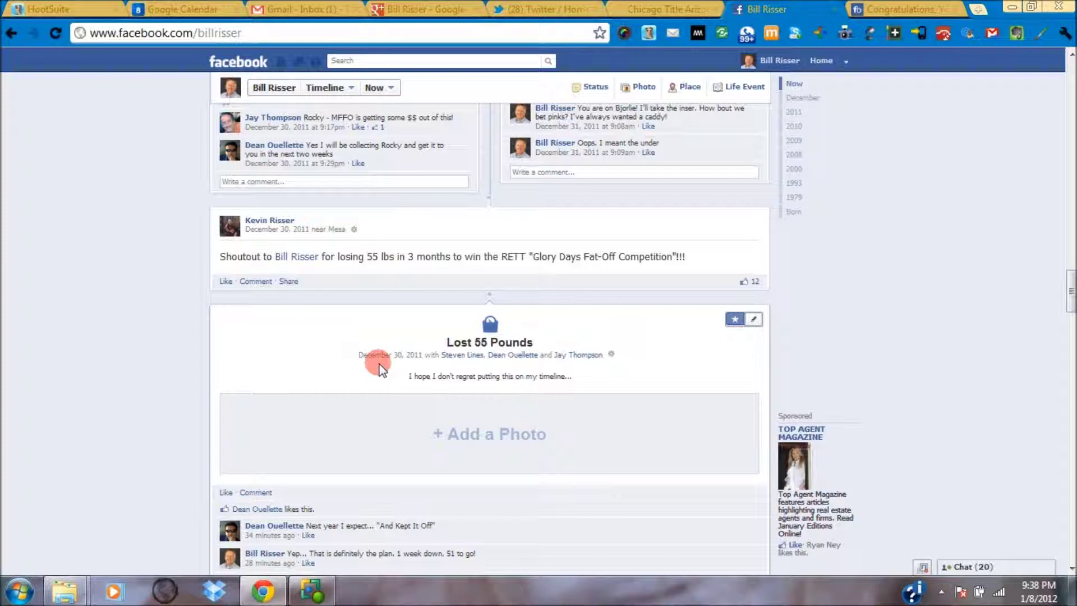
{"action": "mouse_move", "coordinate": [490, 388]}
{"action": "scroll", "coordinate": [415, 378], "scroll_direction": "up", "scroll_amount": 4}
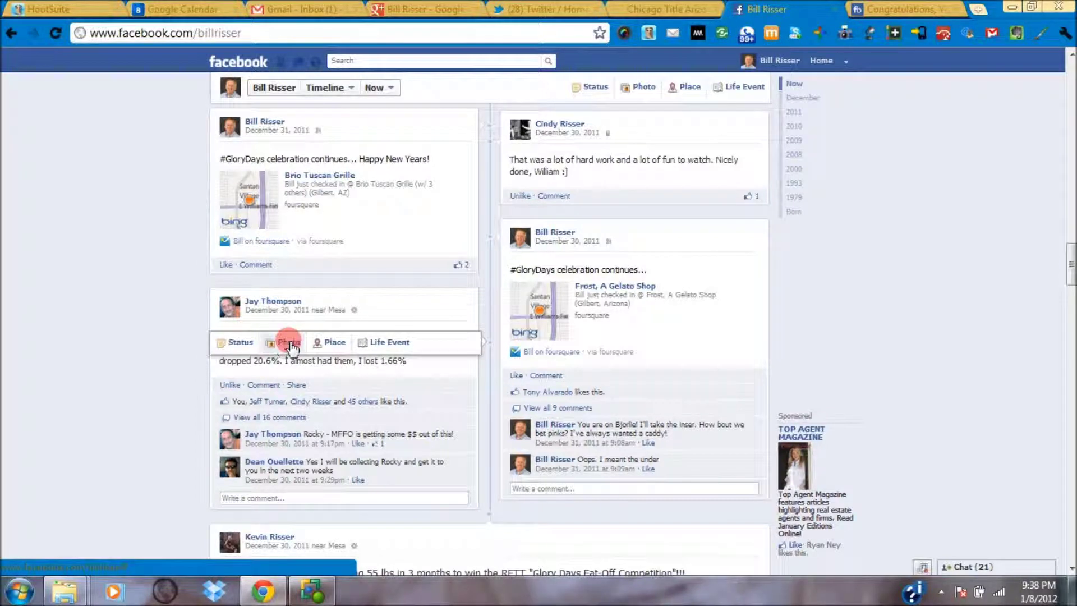
Open the Life Event menu on the timeline to list its event categories.
{"action": "left_click", "coordinate": [388, 343]}
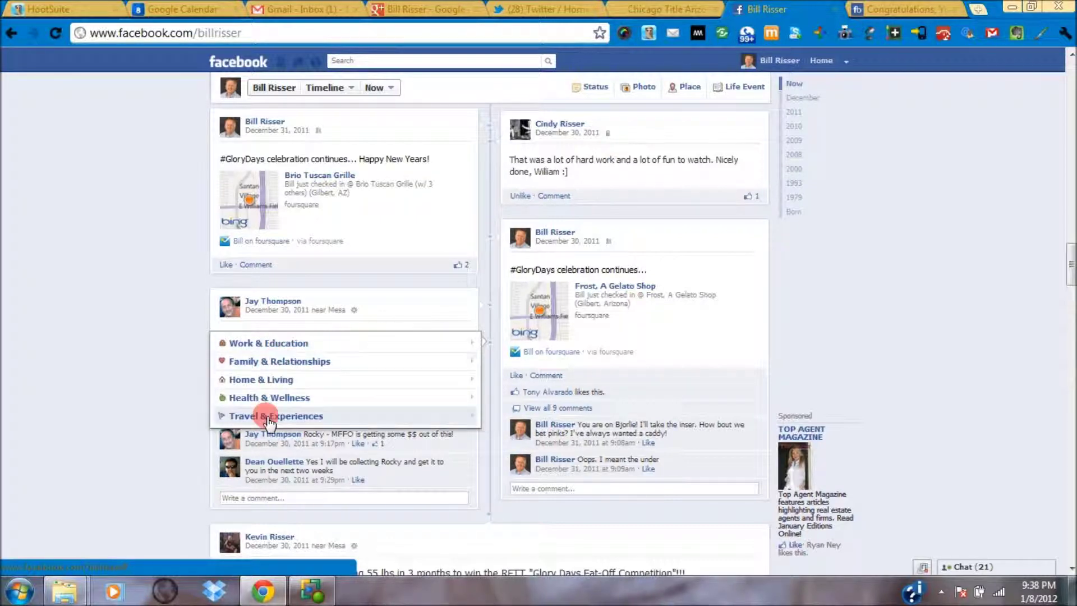
Show the Work & Education life event types in the submenu.
{"action": "left_click", "coordinate": [264, 343]}
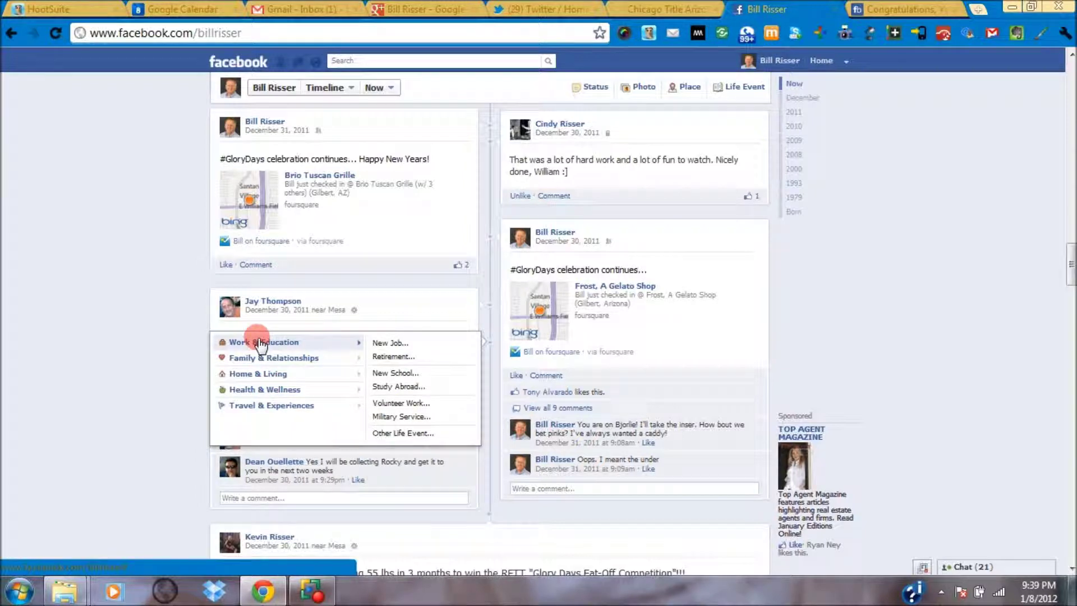
Open a blank Other Life Event form and show its Public, Friends and Custom audience options.
{"action": "left_click", "coordinate": [398, 434]}
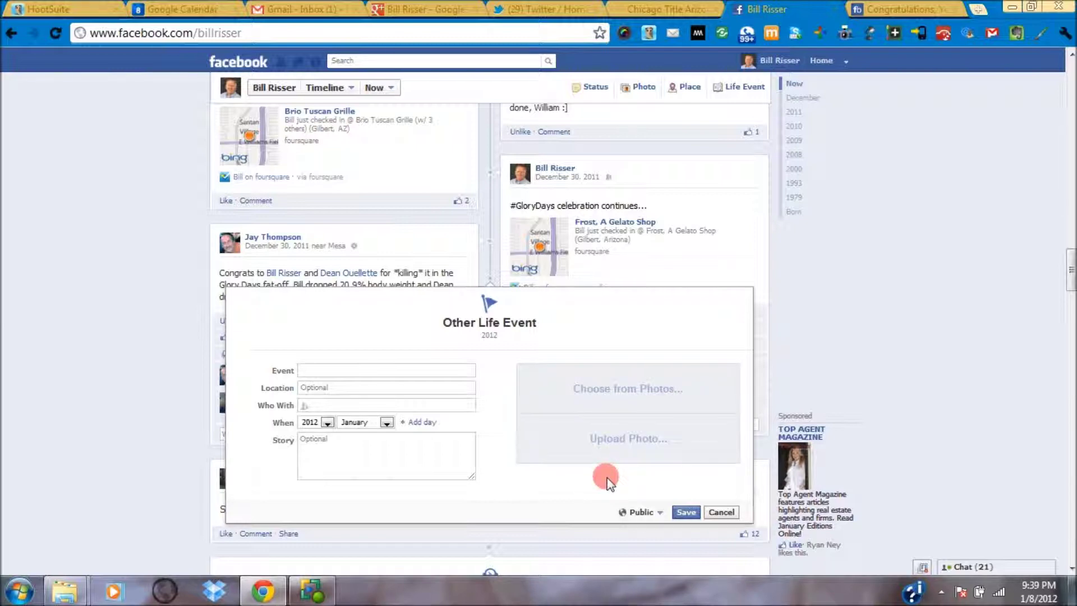
{"action": "left_click", "coordinate": [661, 512]}
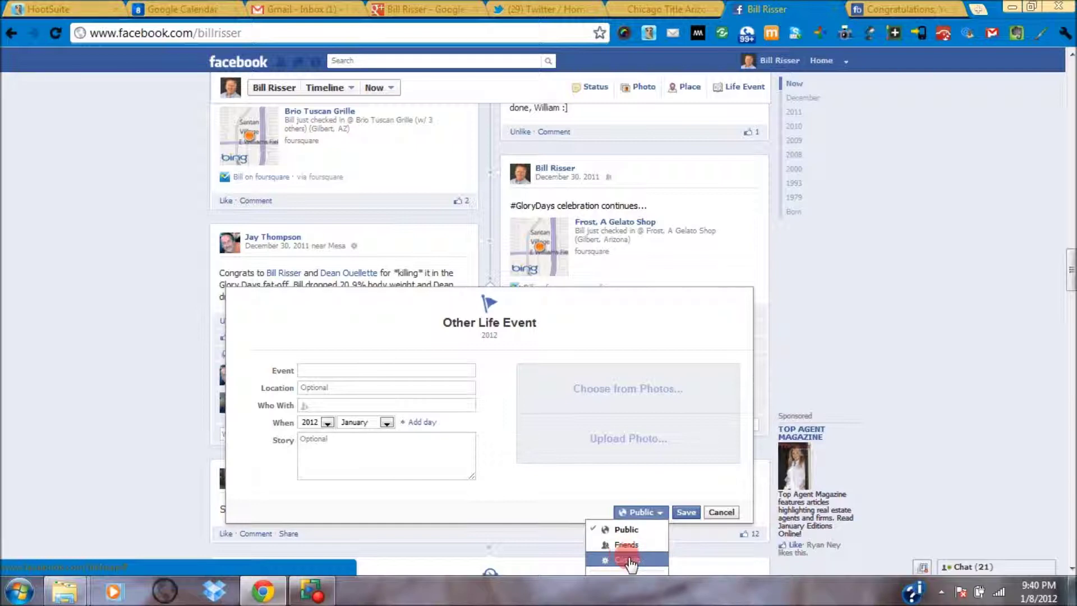
{"action": "left_click", "coordinate": [625, 560]}
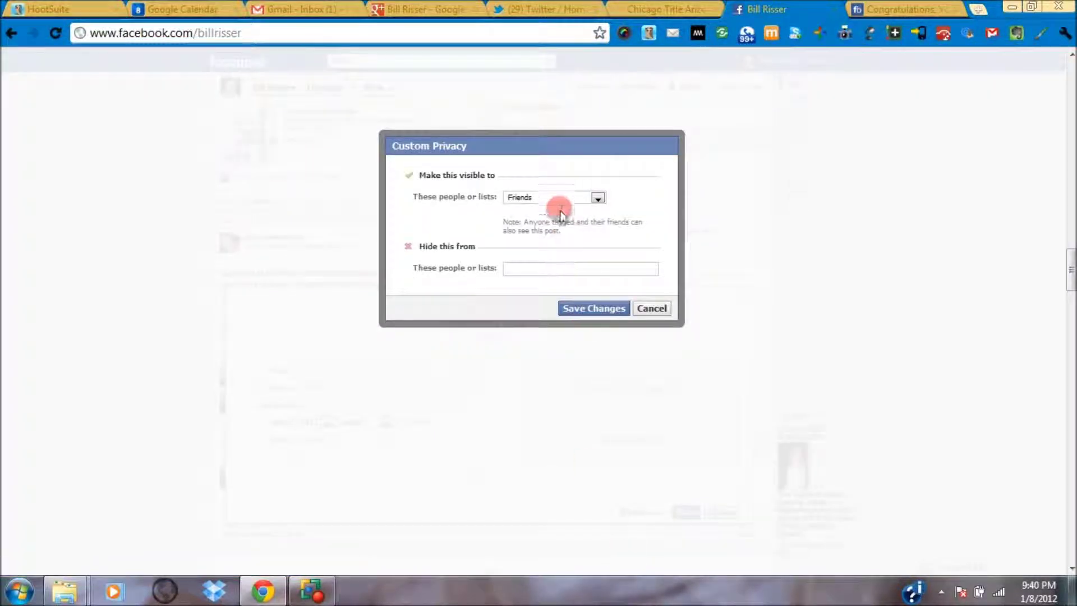
{"action": "left_click", "coordinate": [598, 198]}
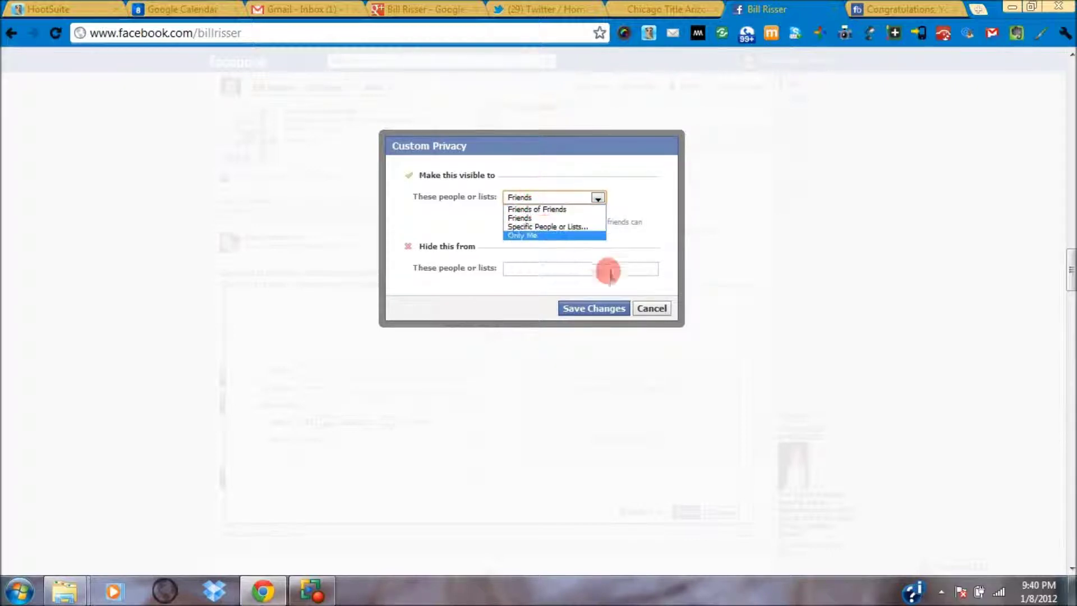
{"action": "left_click", "coordinate": [651, 309]}
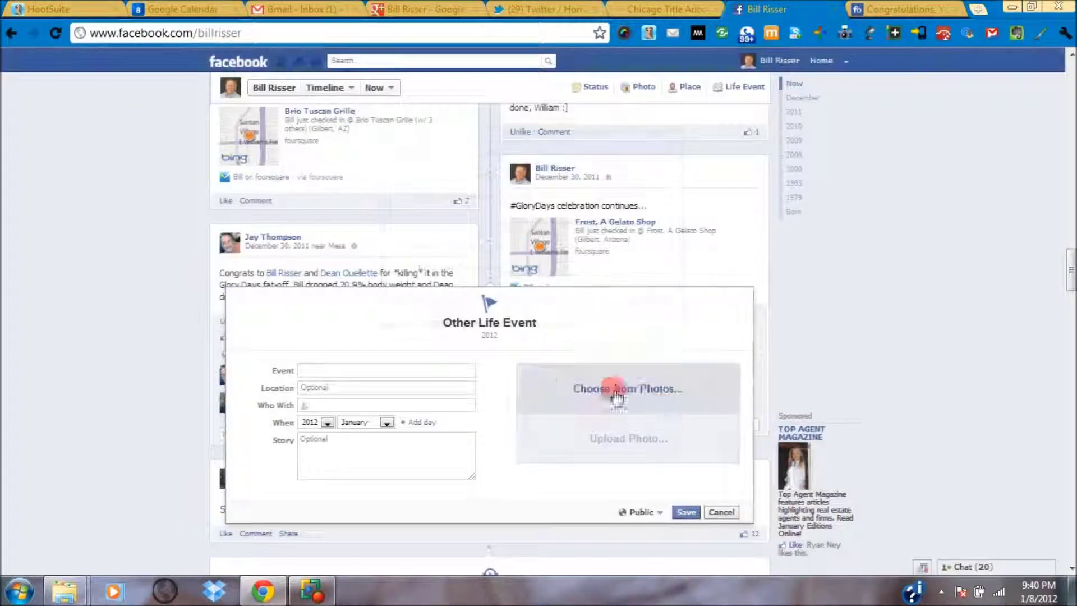